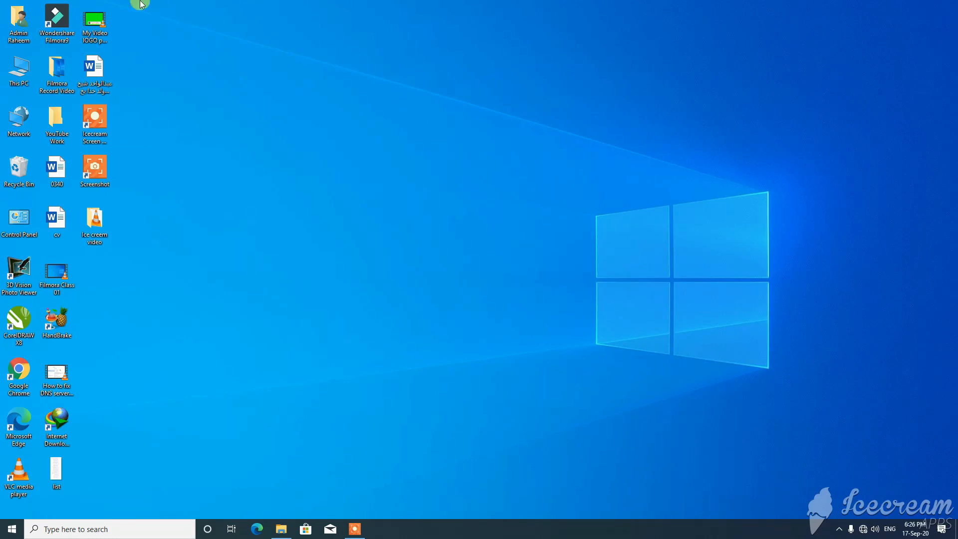
Launch Wondershare Filmora9 and create a new project with the 16:9 (Widescreen) aspect ratio.
{"action": "right_click", "coordinate": [66, 18]}
{"action": "left_click", "coordinate": [75, 20]}
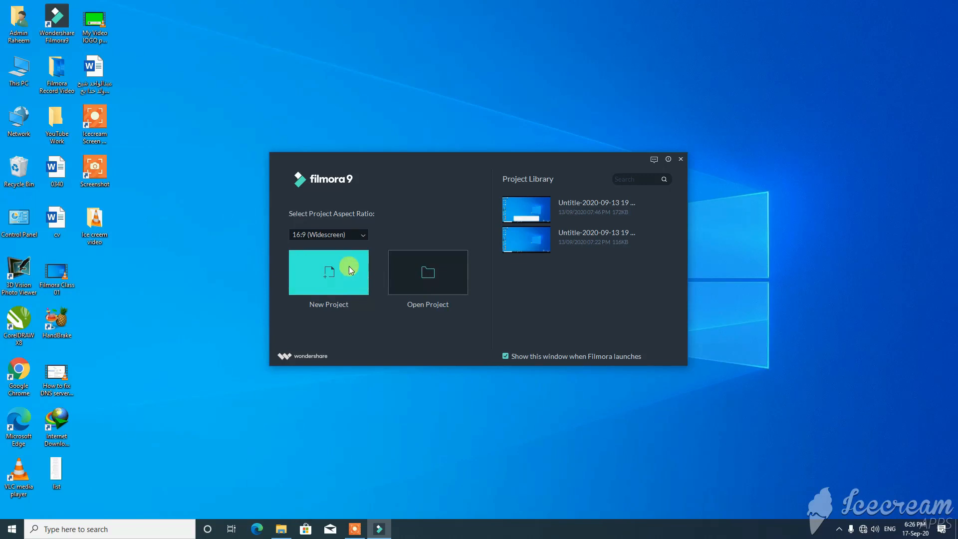
{"action": "left_click", "coordinate": [361, 232]}
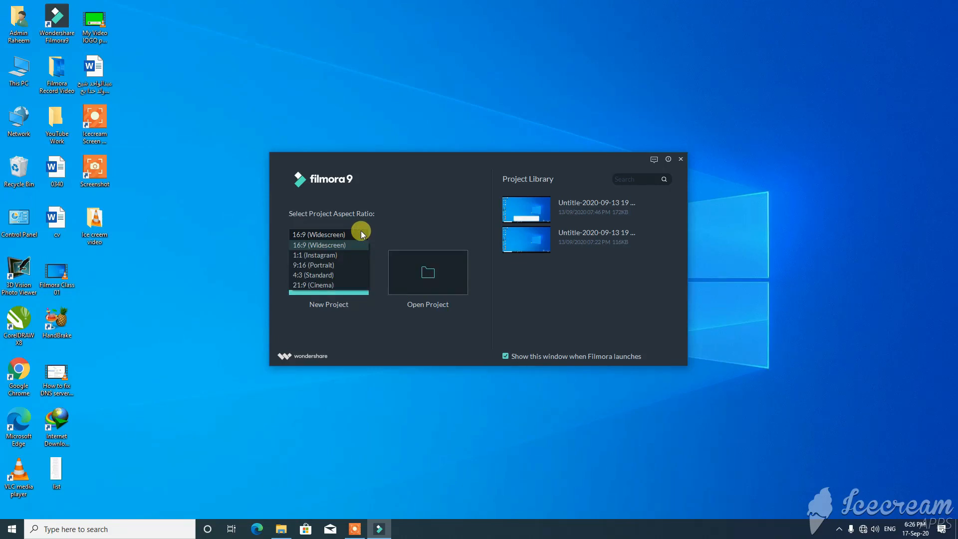
{"action": "left_click", "coordinate": [361, 230]}
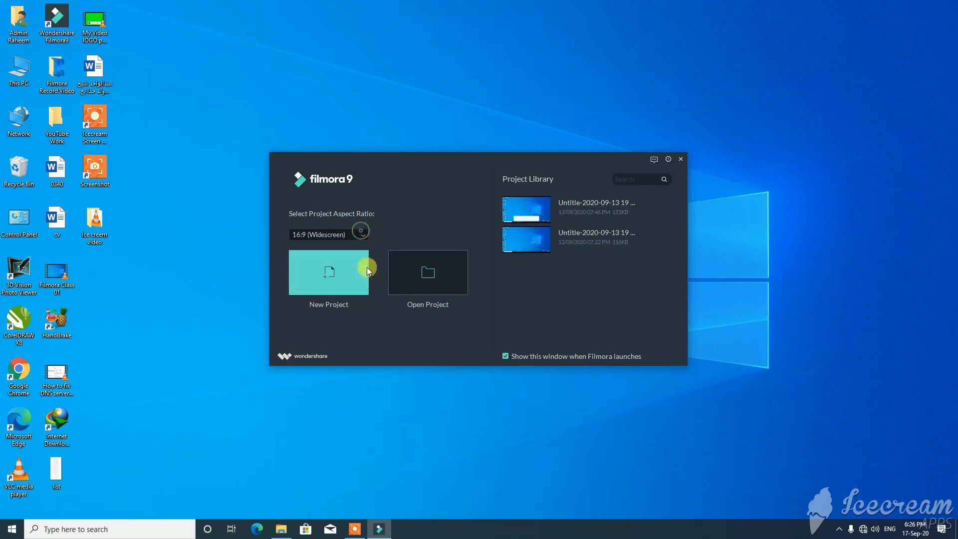
{"action": "left_click", "coordinate": [341, 280]}
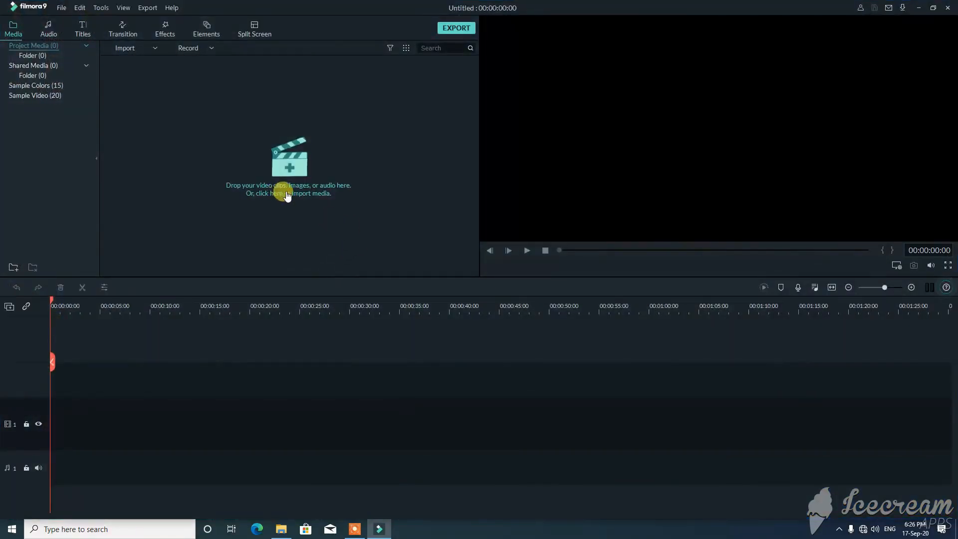
{"action": "left_click", "coordinate": [129, 52]}
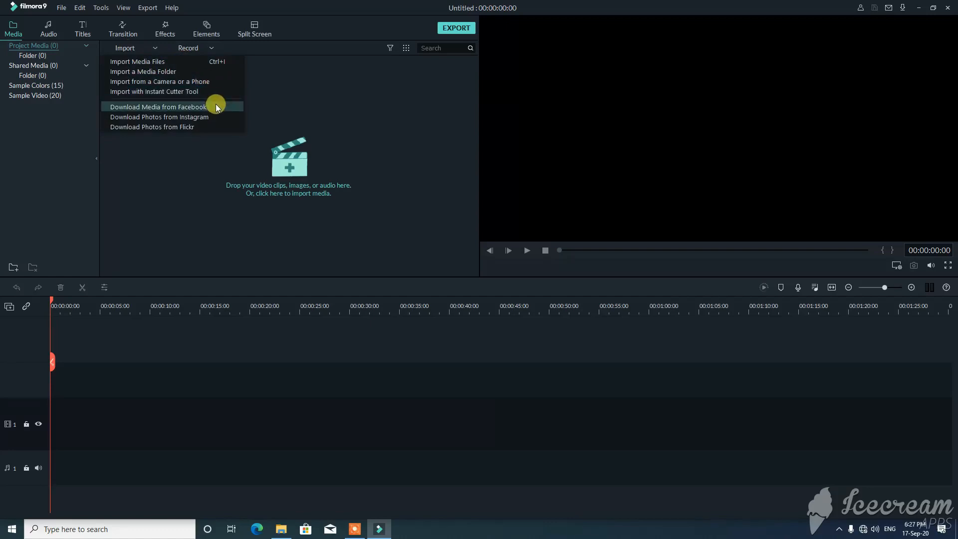
{"action": "left_click", "coordinate": [155, 160]}
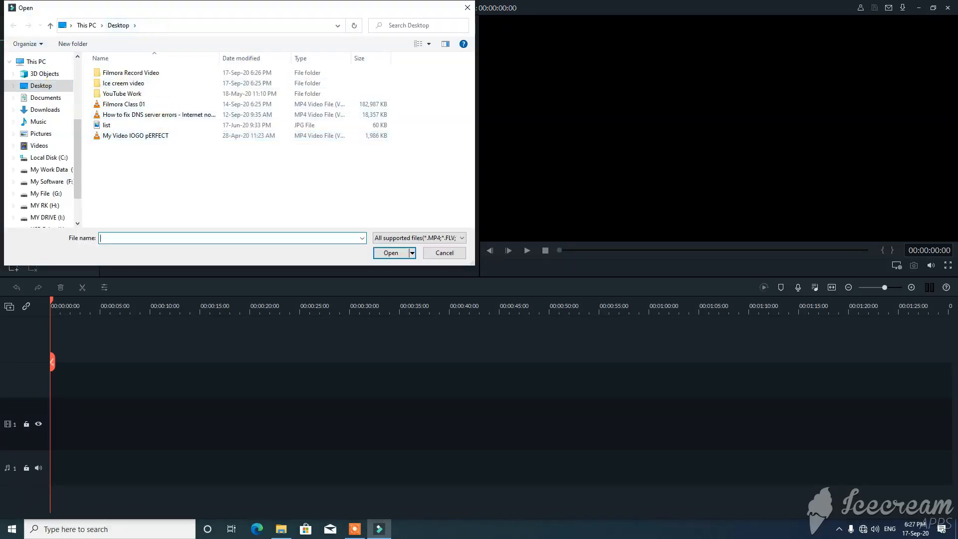
{"action": "left_click", "coordinate": [442, 253]}
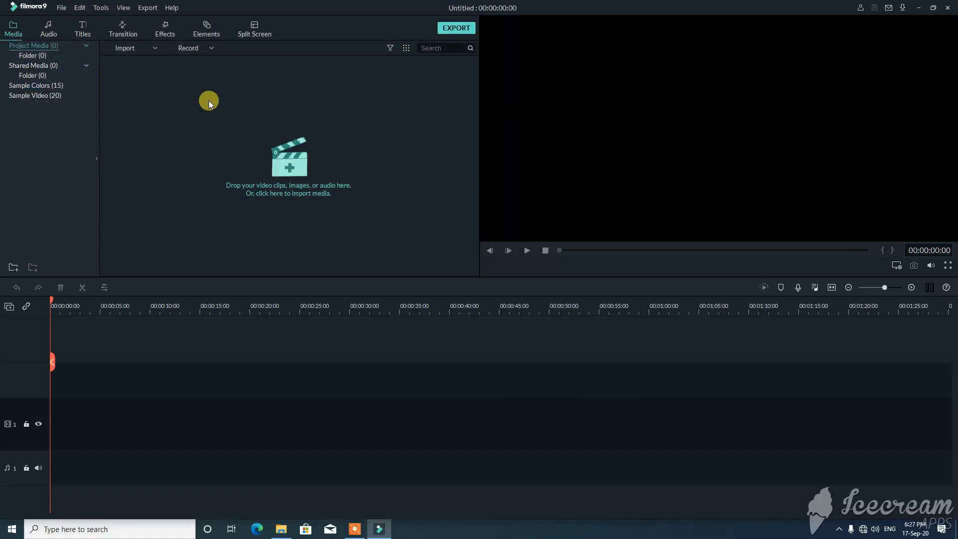
Open the PC screen recorder and move its window slightly higher on the desktop.
{"action": "left_click", "coordinate": [211, 48]}
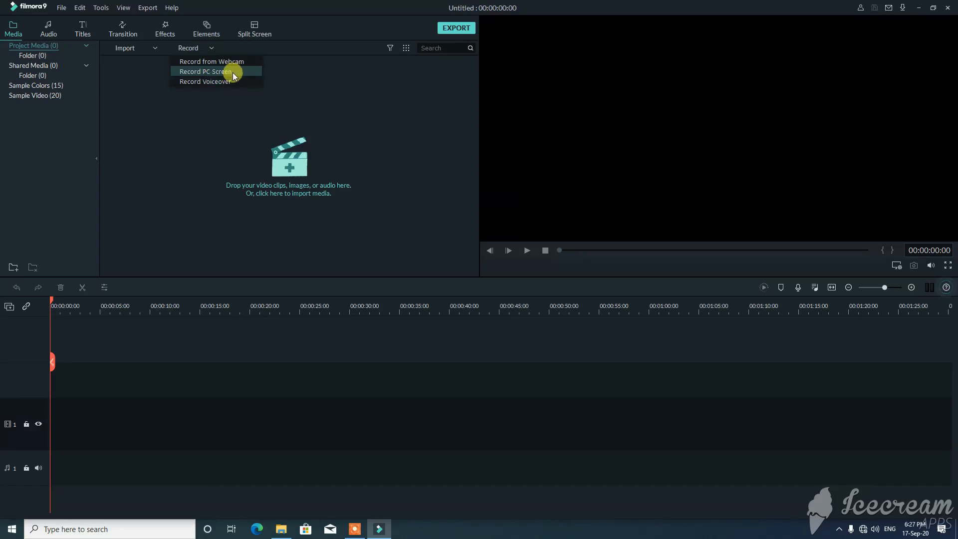
{"action": "left_click", "coordinate": [233, 73]}
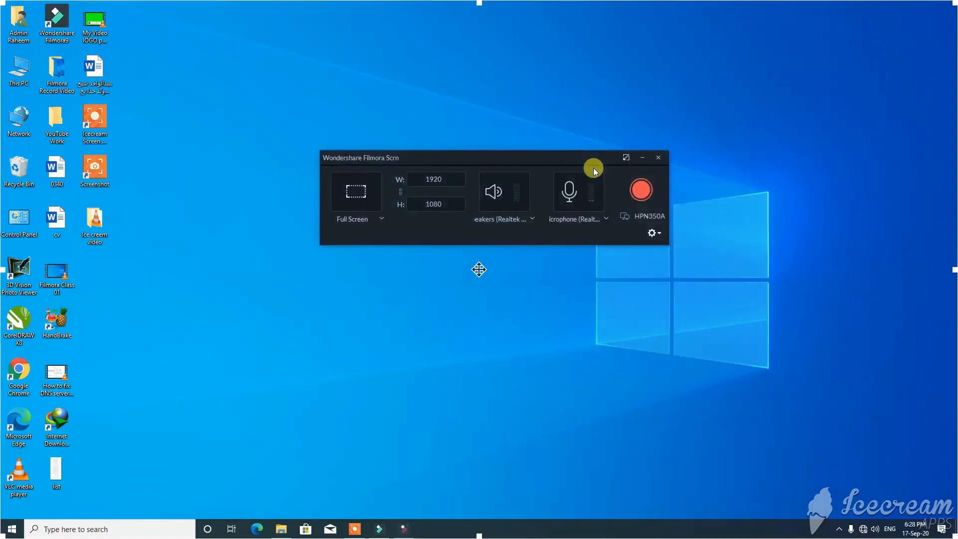
{"action": "left_click_drag", "start_coordinate": [541, 157], "coordinate": [535, 125]}
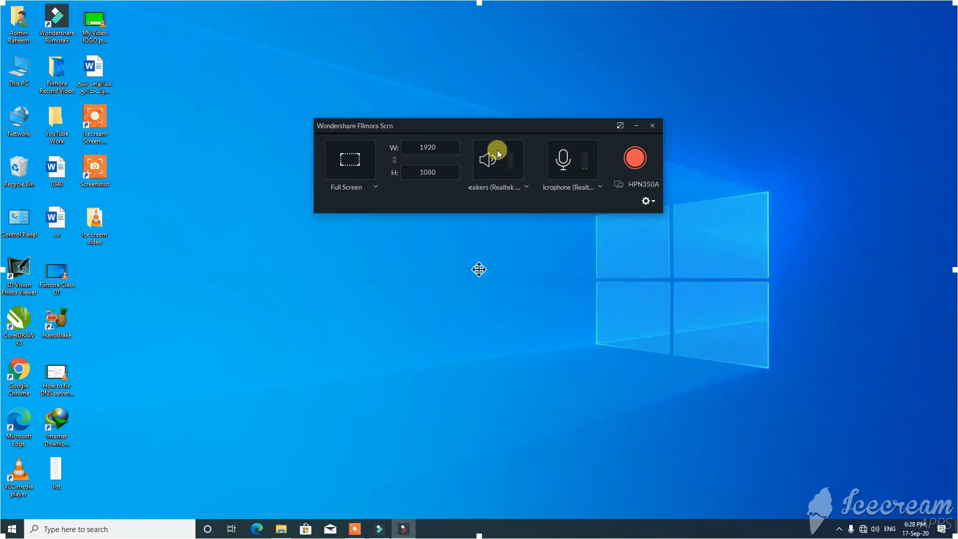
Check the speaker audio source for the recording and set the capture area to Full Screen.
{"action": "left_click", "coordinate": [495, 162]}
{"action": "left_click", "coordinate": [489, 165]}
{"action": "left_click", "coordinate": [516, 188]}
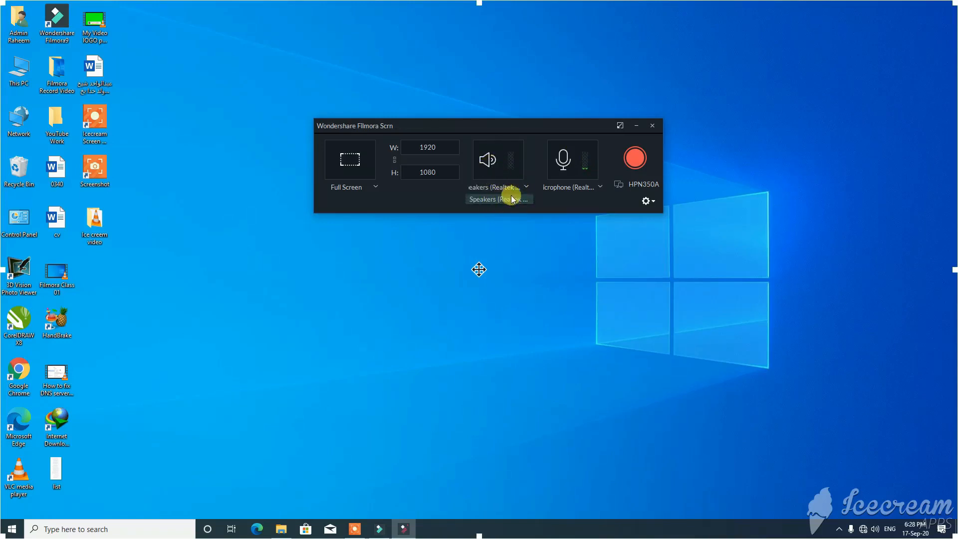
{"action": "left_click", "coordinate": [529, 186]}
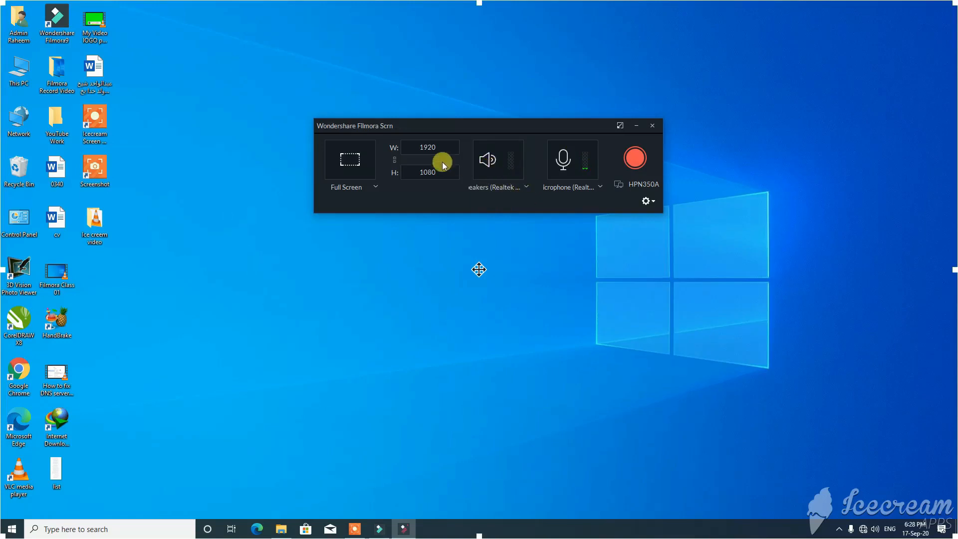
{"action": "left_click", "coordinate": [375, 186]}
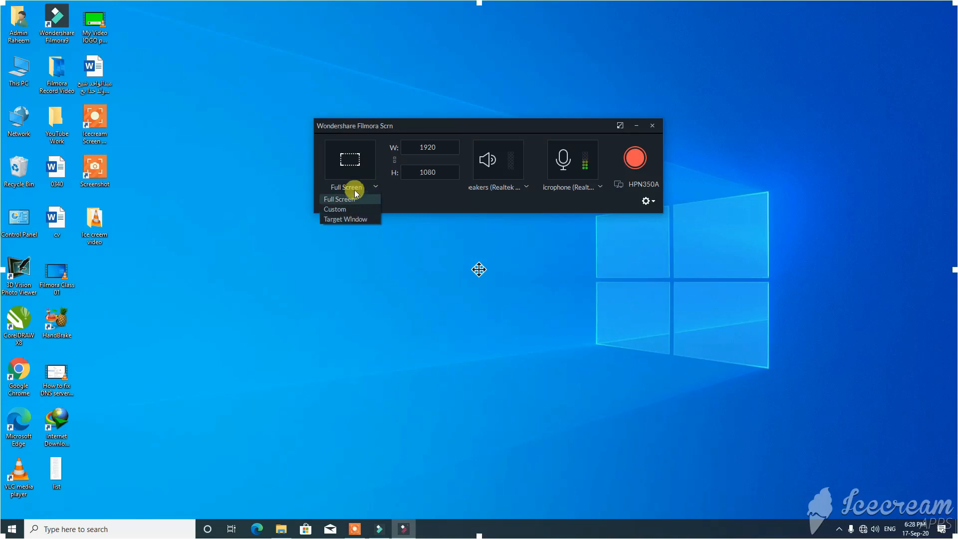
{"action": "left_click", "coordinate": [357, 198]}
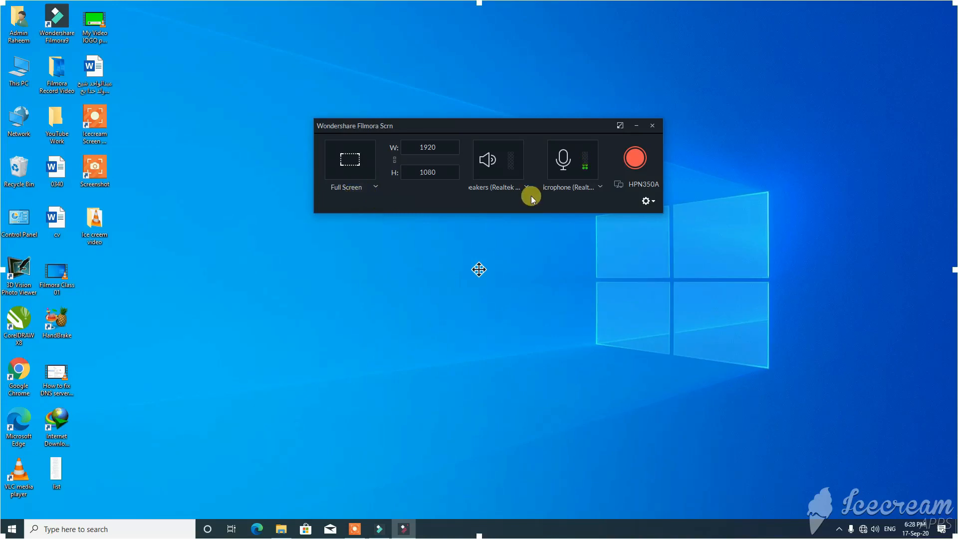
Expand the recorder settings and set the save location to the Filmora Record Video folder on the Desktop.
{"action": "left_click", "coordinate": [647, 201]}
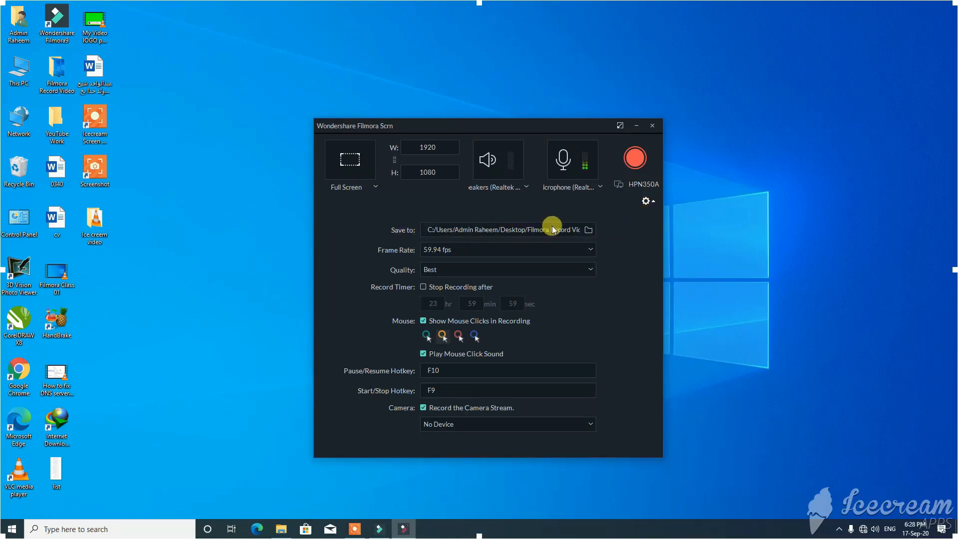
{"action": "left_click", "coordinate": [591, 230]}
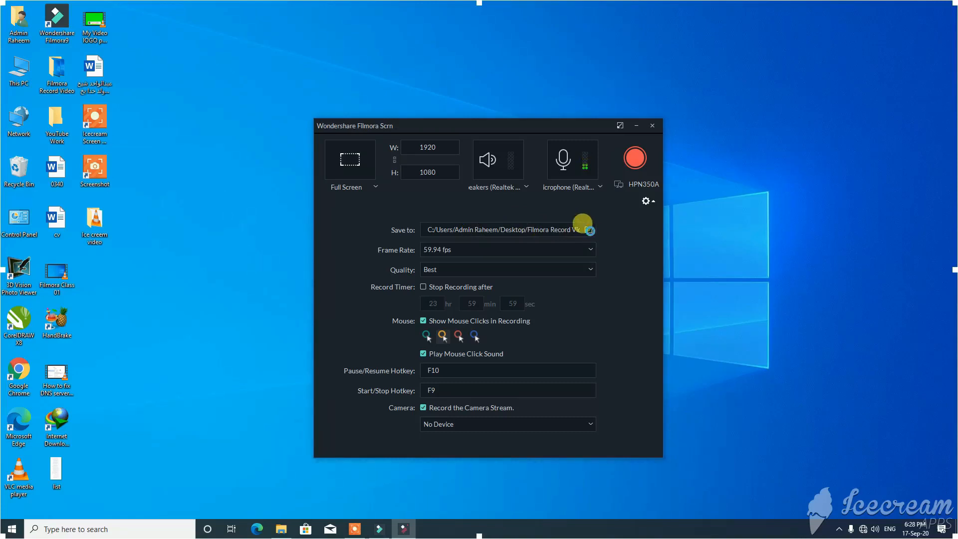
{"action": "left_click", "coordinate": [356, 205]}
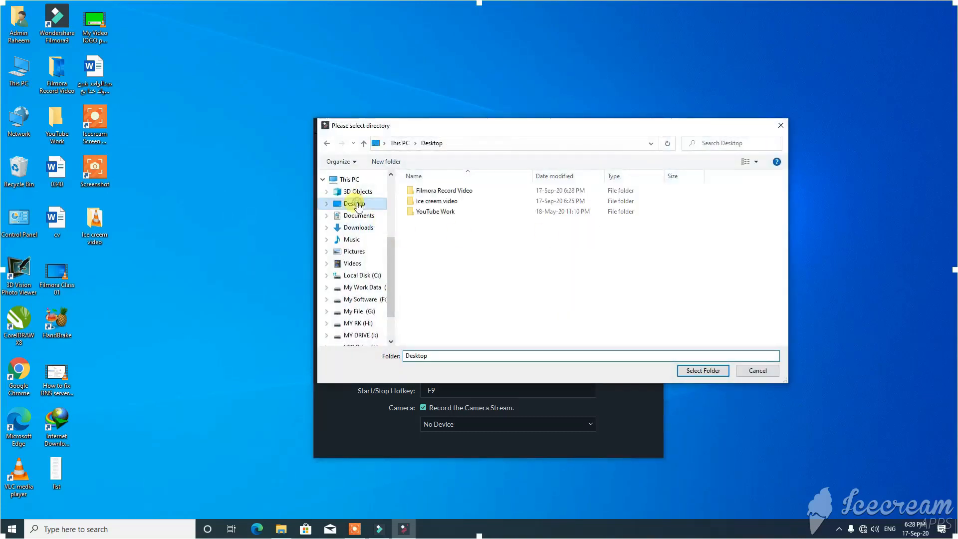
{"action": "left_click", "coordinate": [449, 191]}
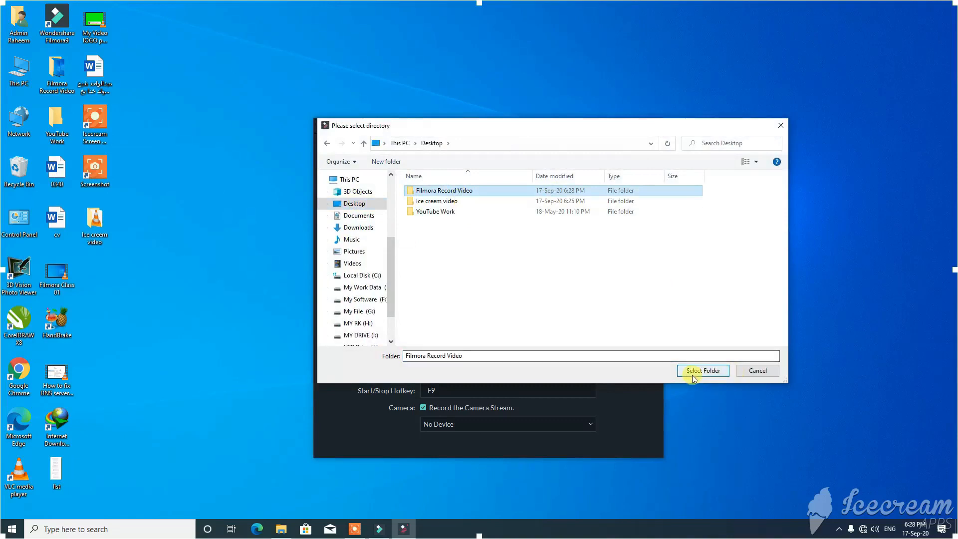
{"action": "left_click", "coordinate": [714, 372]}
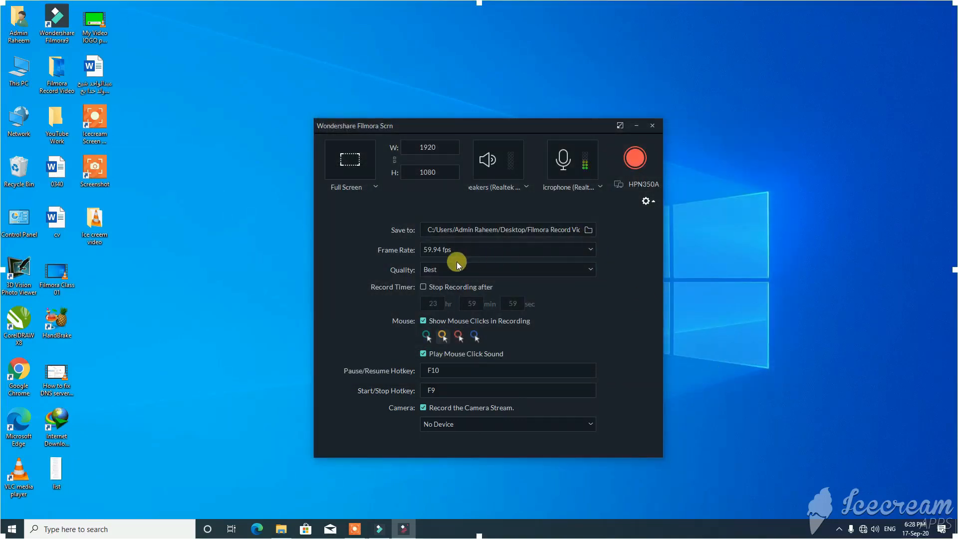
Set the recording frame rate to 60 fps and choose Best quality.
{"action": "left_click", "coordinate": [591, 251]}
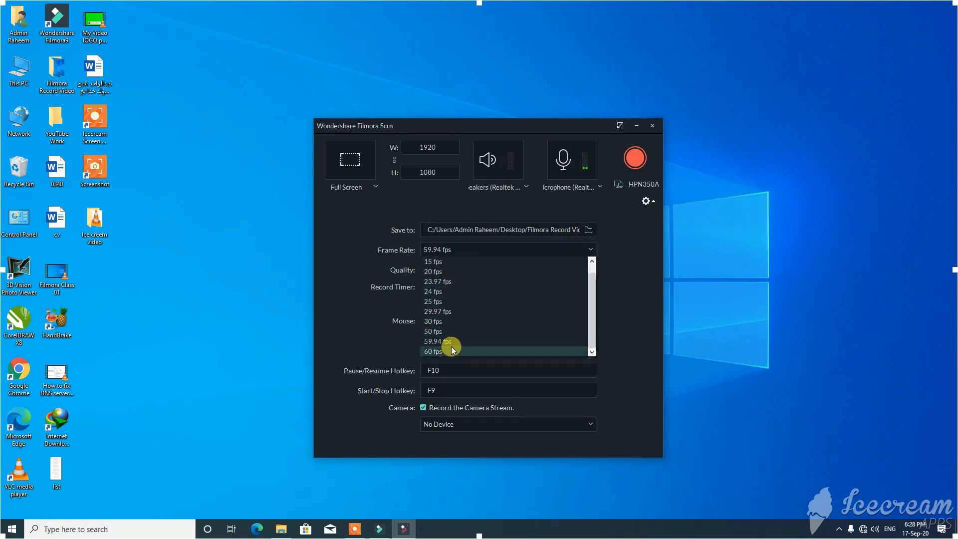
{"action": "left_click", "coordinate": [446, 351]}
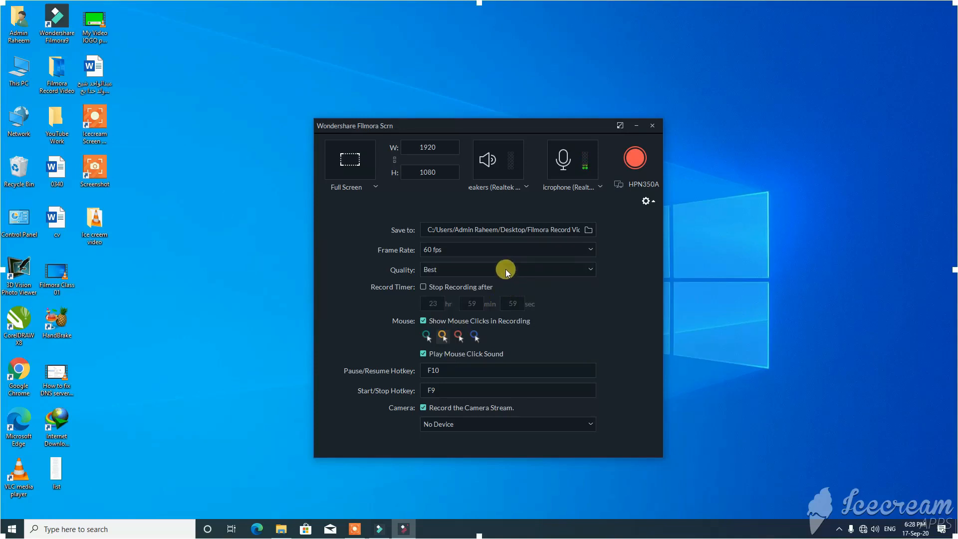
{"action": "left_click", "coordinate": [506, 271]}
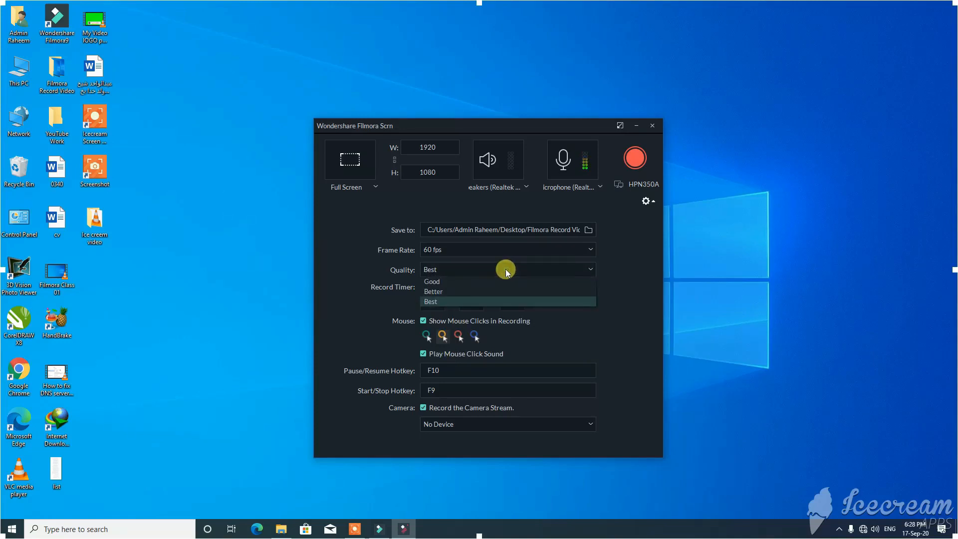
{"action": "left_click", "coordinate": [466, 301]}
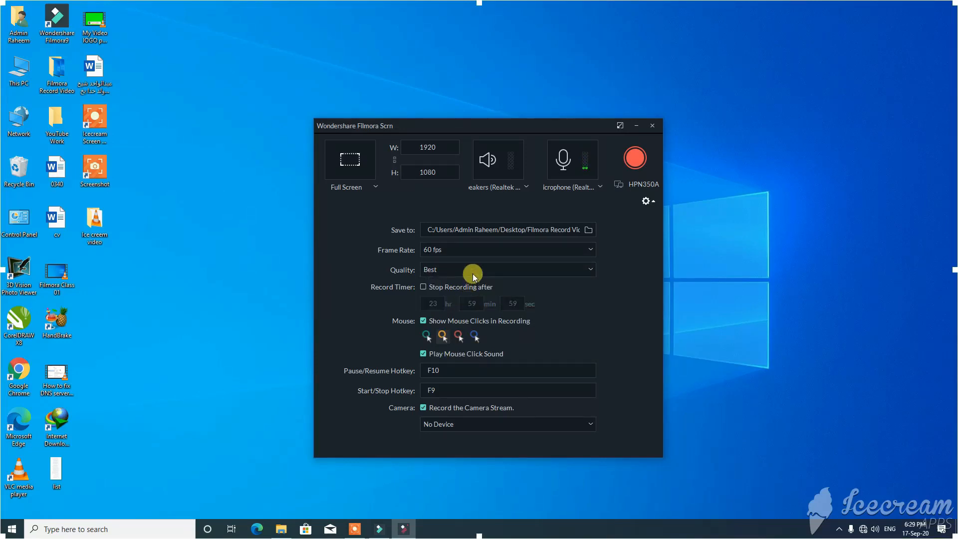
{"action": "left_click", "coordinate": [423, 287]}
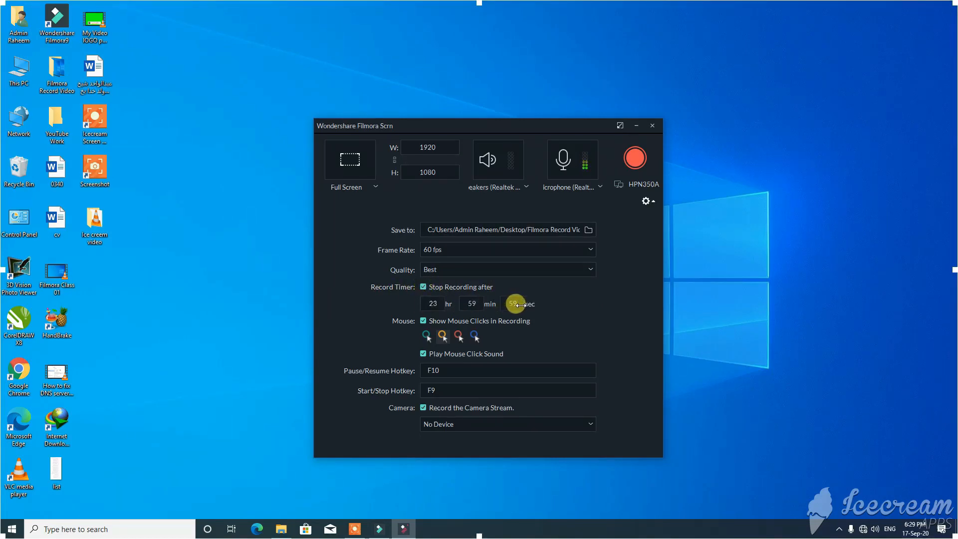
{"action": "left_click", "coordinate": [424, 287]}
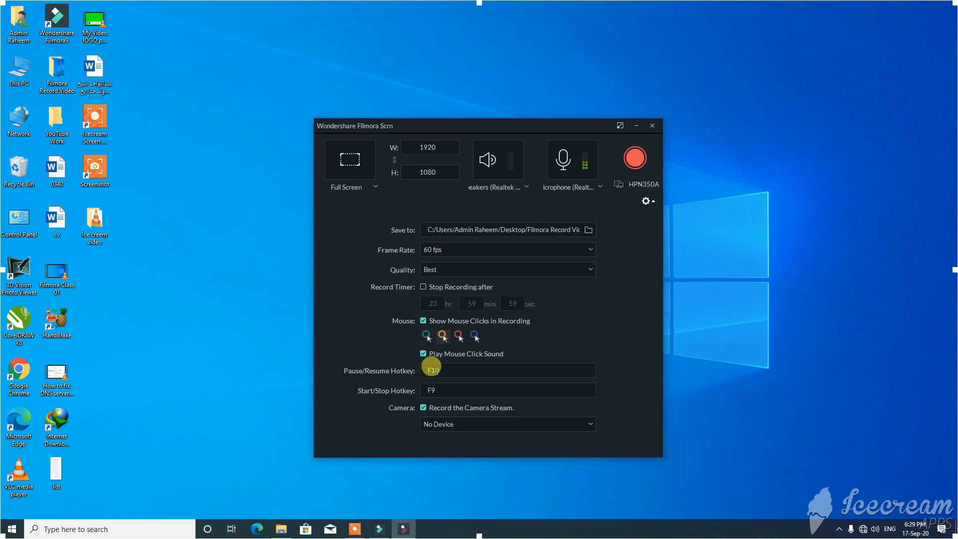
{"action": "left_click", "coordinate": [433, 369]}
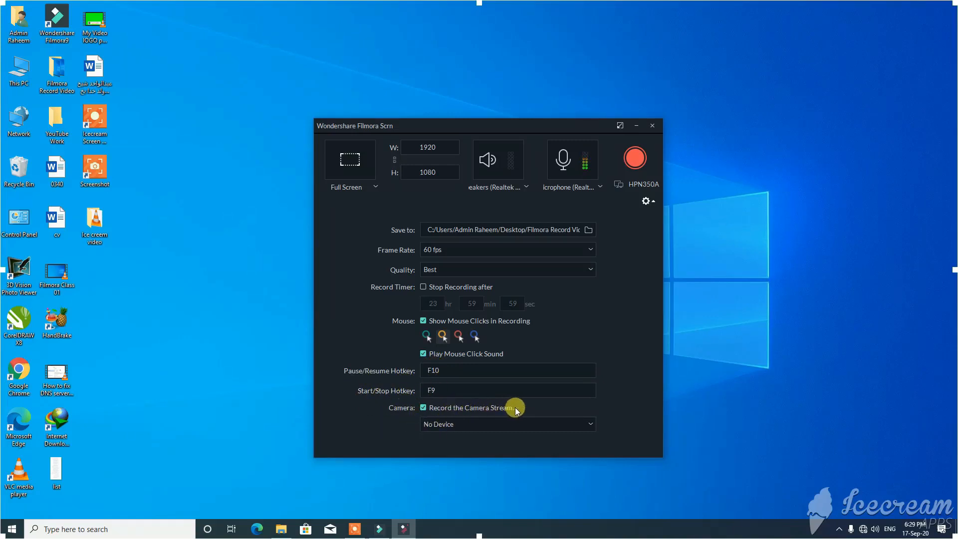
{"action": "left_click", "coordinate": [469, 428]}
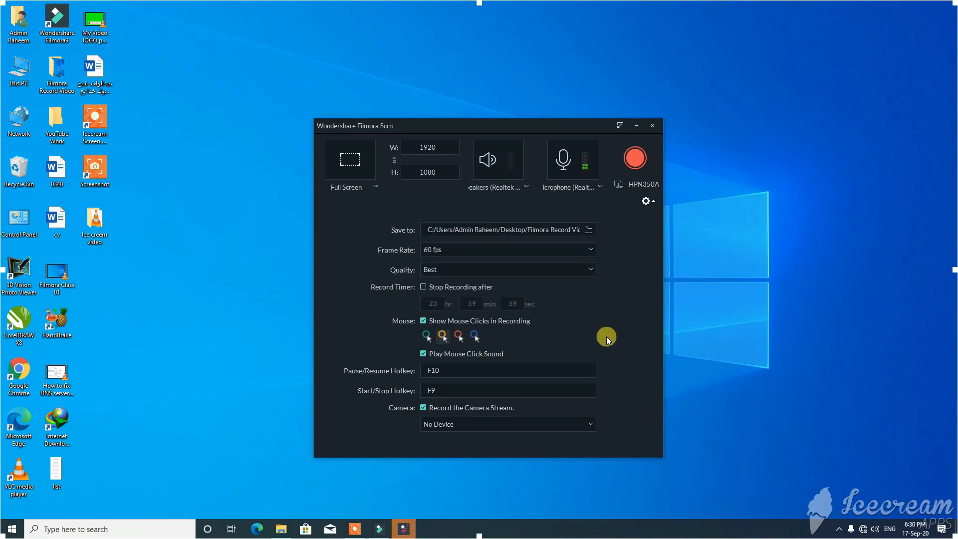
Recheck the recording options, selecting Best quality and the 60 fps frame rate again.
{"action": "left_click", "coordinate": [549, 268]}
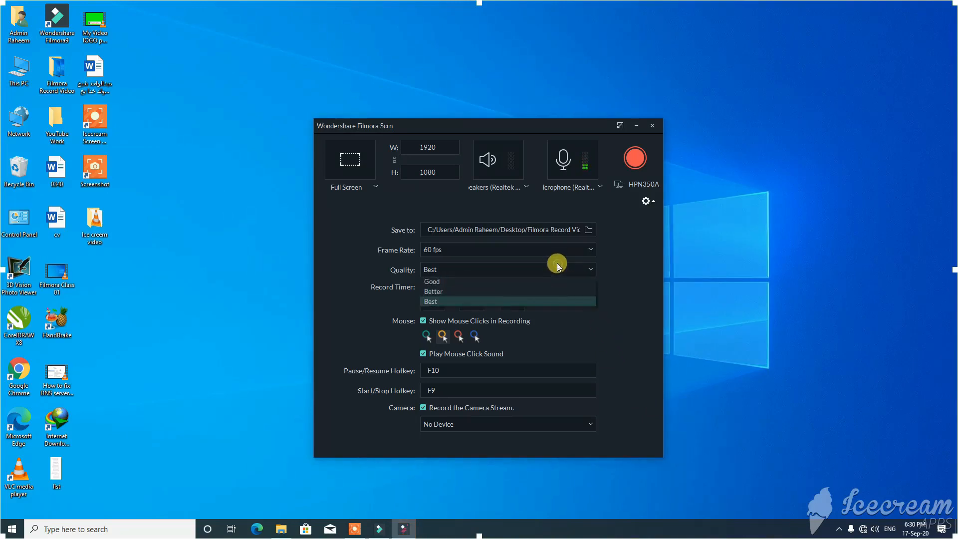
{"action": "left_click", "coordinate": [464, 301]}
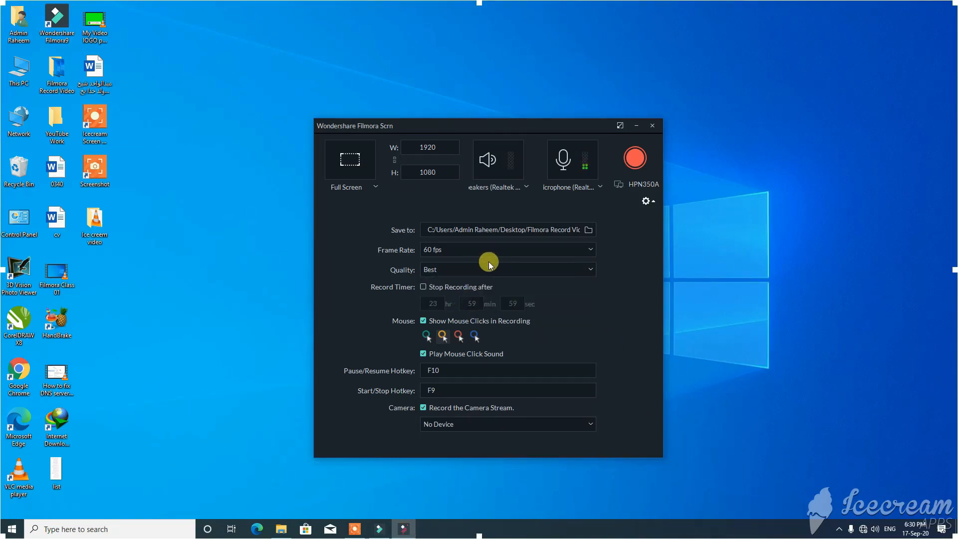
{"action": "left_click", "coordinate": [467, 249]}
{"action": "left_click", "coordinate": [448, 349]}
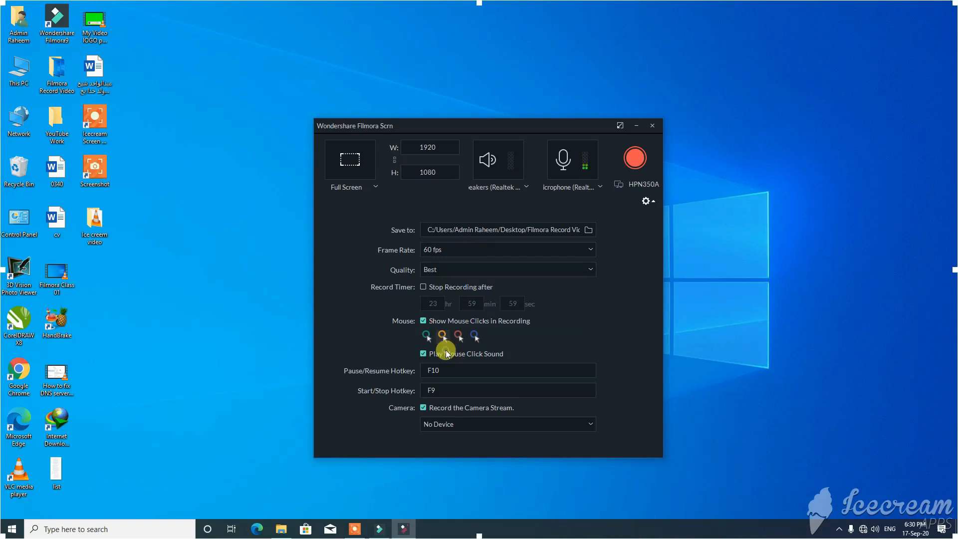
{"action": "left_click", "coordinate": [452, 270]}
{"action": "left_click", "coordinate": [444, 302]}
Start the full-screen recording and refresh the desktop twice as the recorded activity.
{"action": "left_click", "coordinate": [635, 158]}
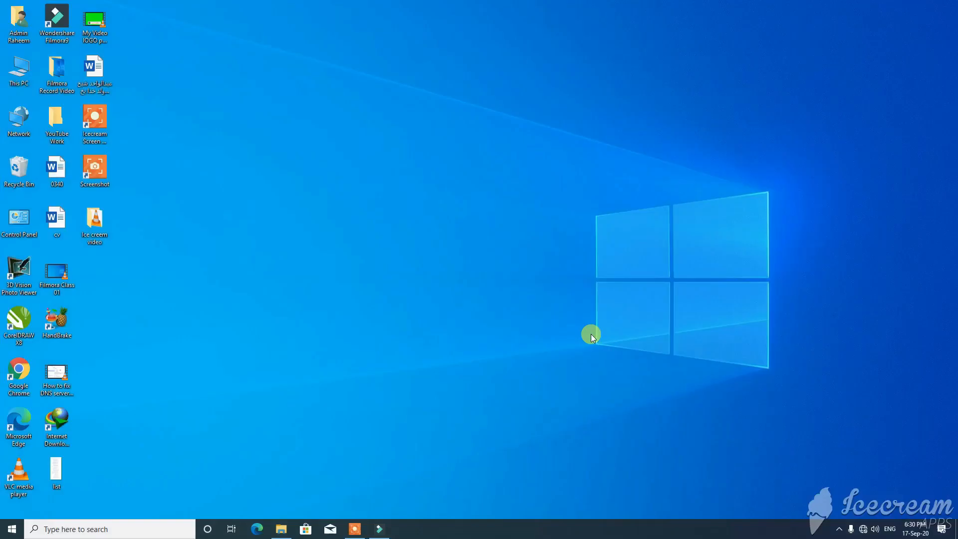
{"action": "right_click", "coordinate": [514, 208]}
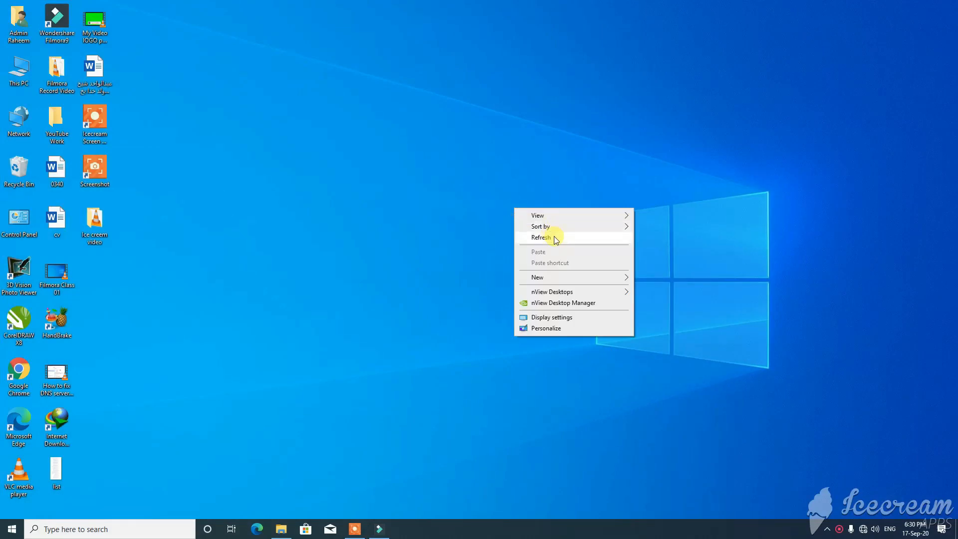
{"action": "left_click", "coordinate": [553, 236]}
{"action": "right_click", "coordinate": [420, 166]}
{"action": "left_click", "coordinate": [455, 195]}
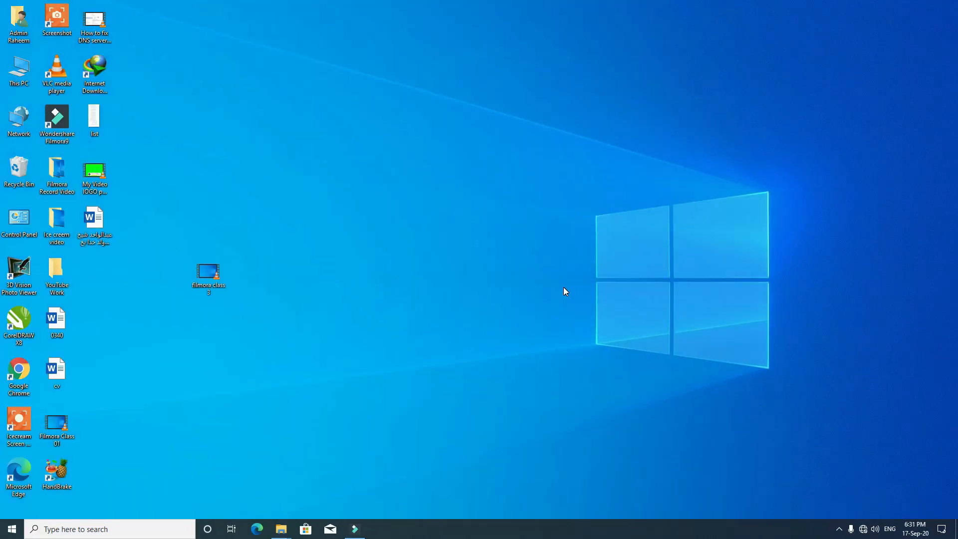